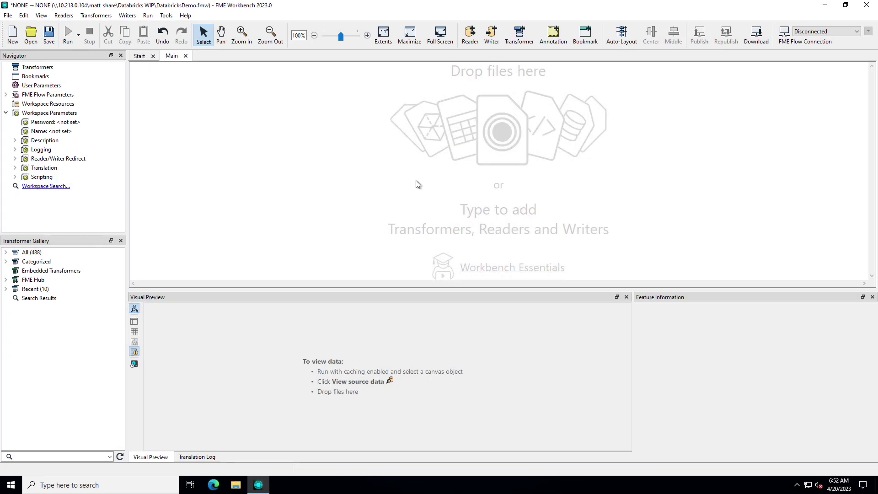
# Step: Quick-add a Databricks reader via 'databrick' and start adding a new database connection for it
pyautogui.write('databrick')
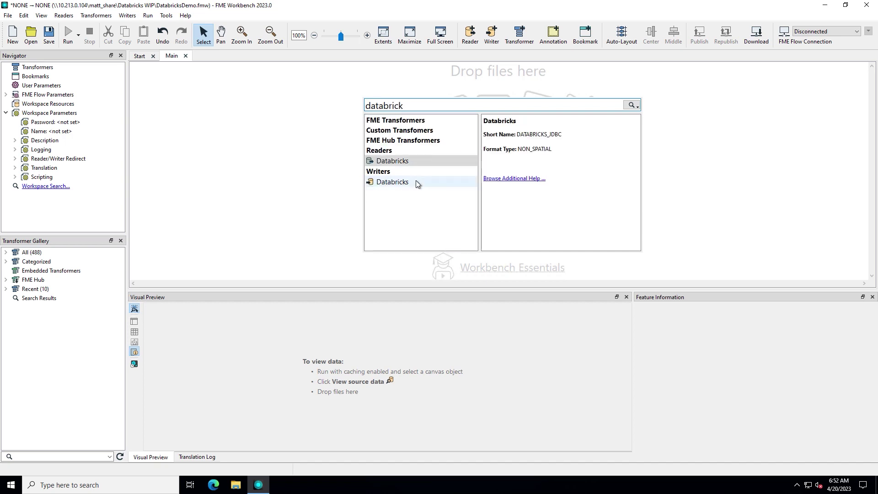
pyautogui.doubleClick(418, 159)
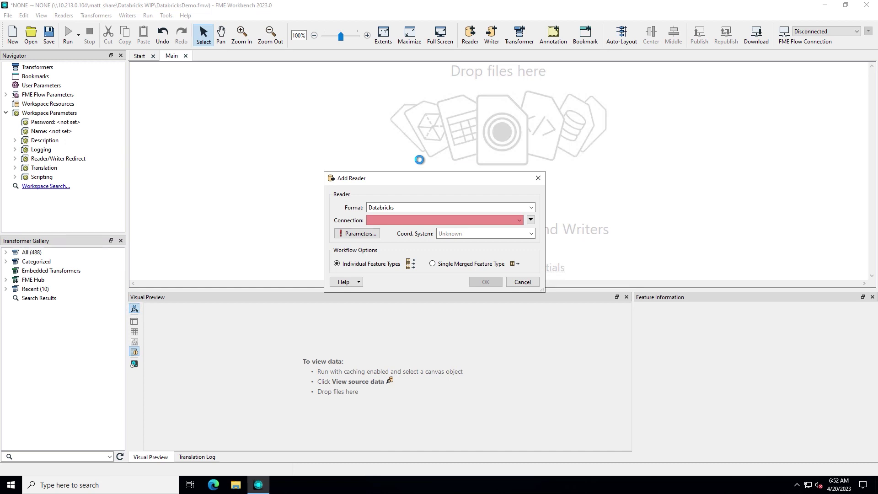
pyautogui.click(519, 220)
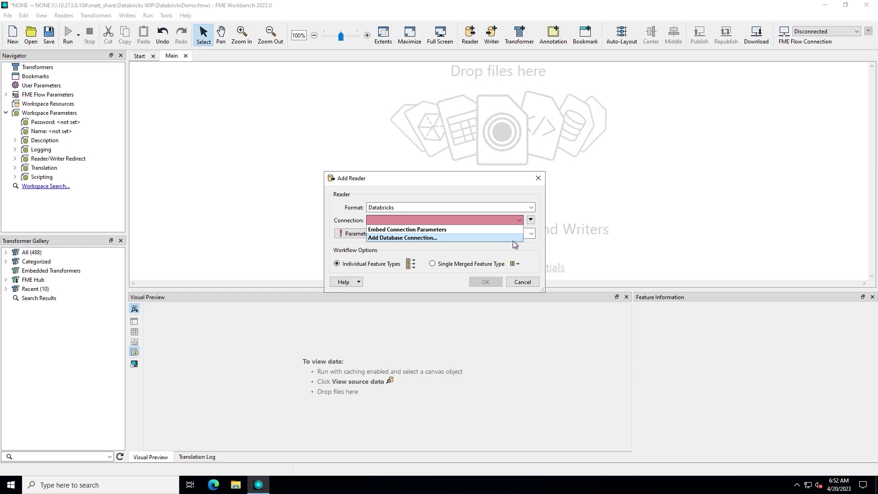
pyautogui.click(512, 239)
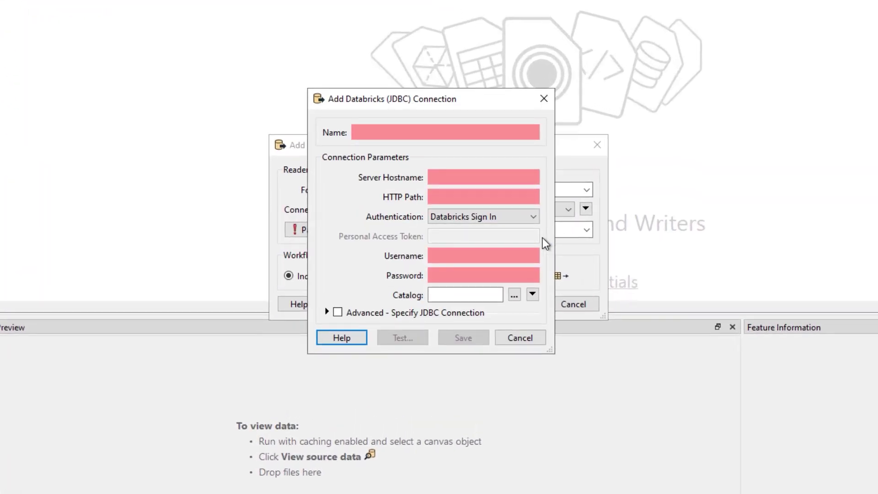
# Step: Name the connection 'My Databricks Reader Conn', paste hostname and HTTP path, and use Personal Access Token authentication
pyautogui.click(394, 131)
pyautogui.write('My Databrick')
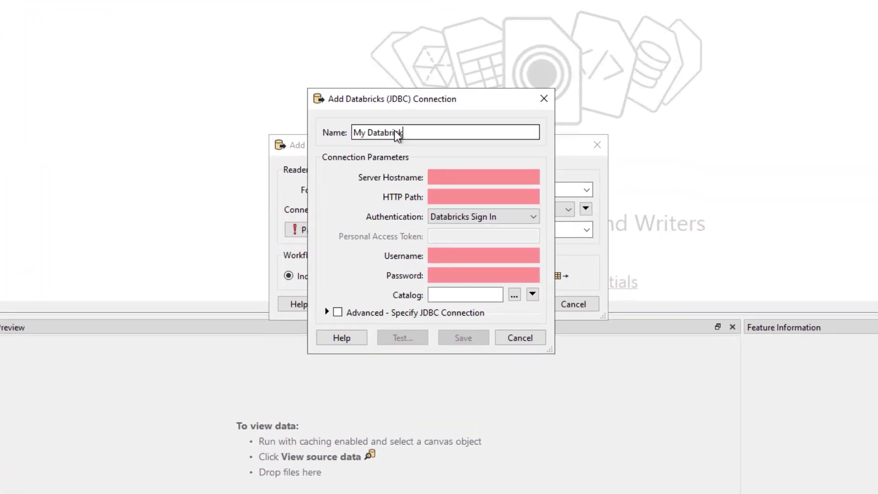
pyautogui.write('s Reader Conn')
pyautogui.click(471, 178)
pyautogui.hotkey('ctrl', 'v')
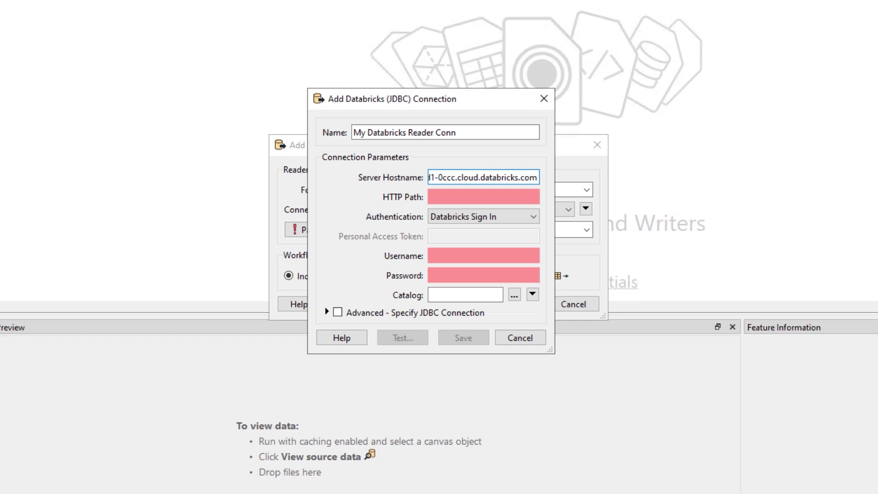
pyautogui.click(506, 196)
pyautogui.hotkey('ctrl', 'v')
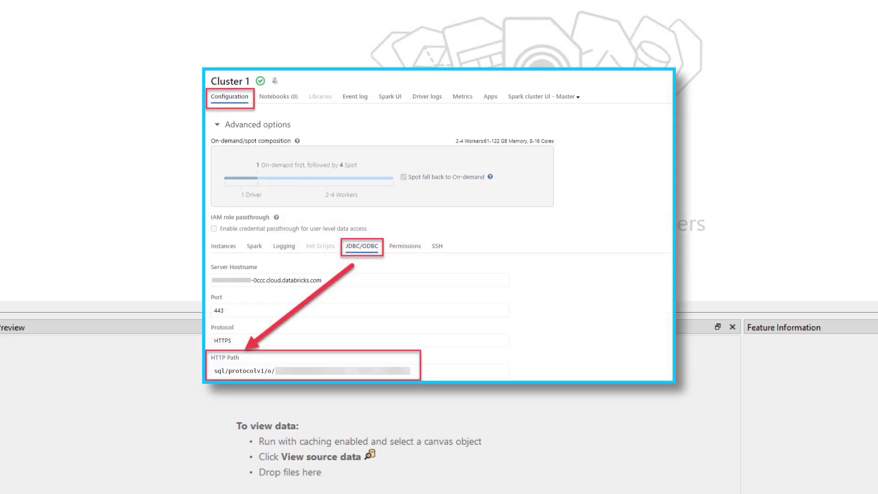
pyautogui.click(534, 217)
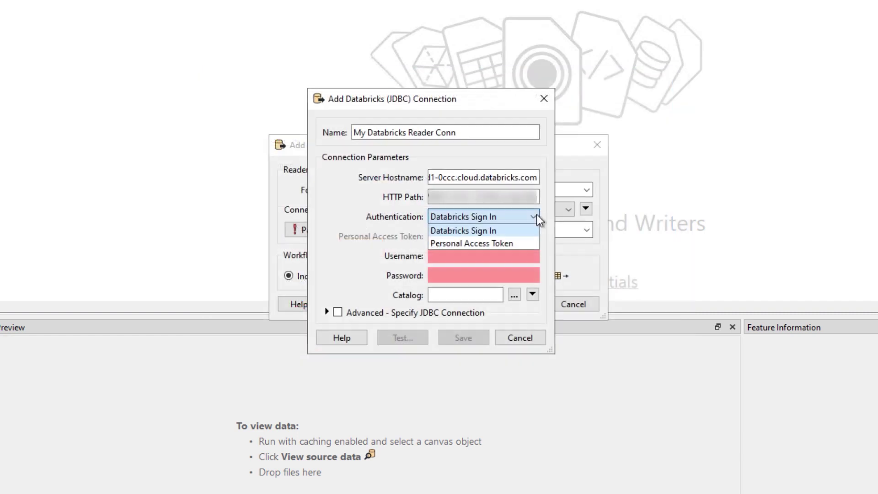
pyautogui.click(522, 243)
pyautogui.hotkey('ctrl', 'v')
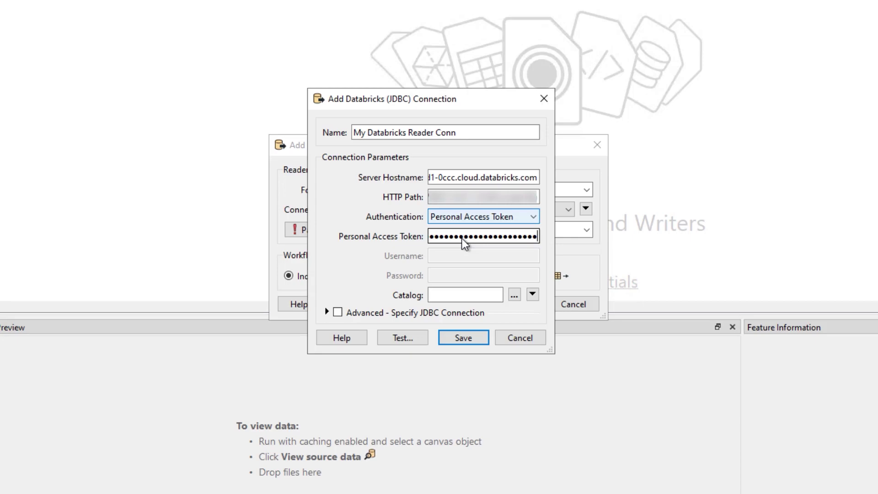
# Step: Choose the safesoftware catalog and test the connection successfully
pyautogui.click(514, 295)
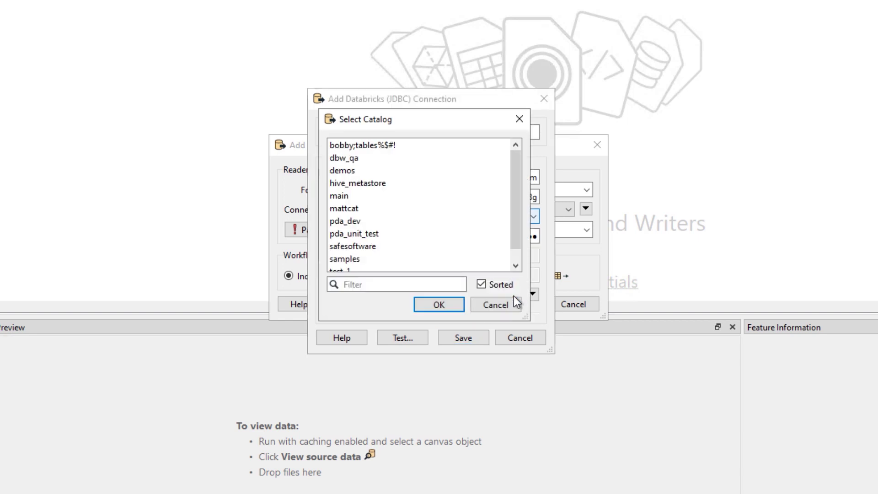
pyautogui.scroll(-1, 432, 256)
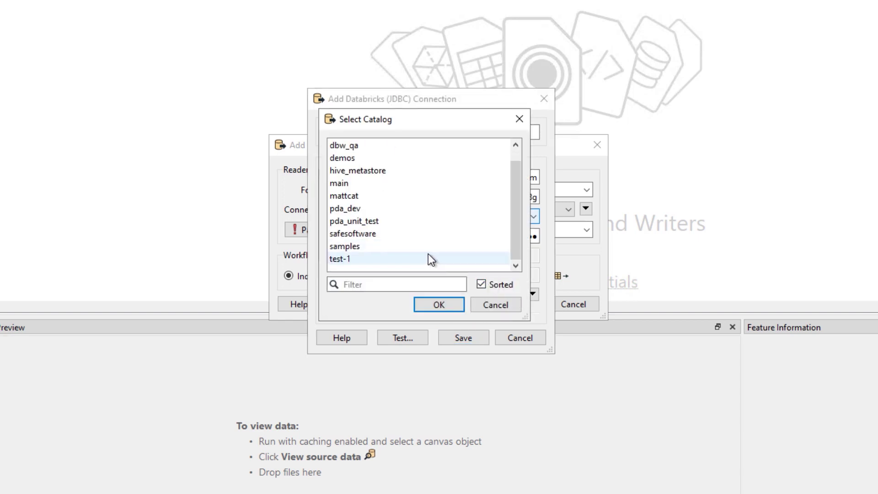
pyautogui.click(418, 235)
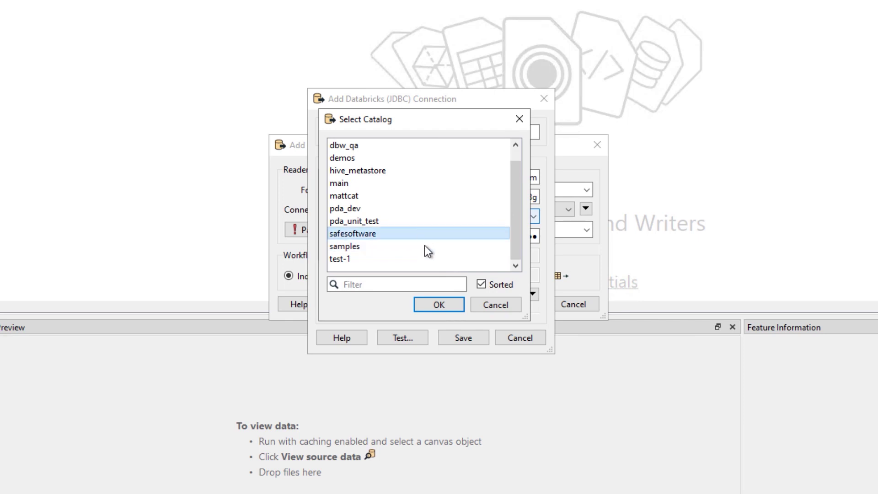
pyautogui.click(439, 305)
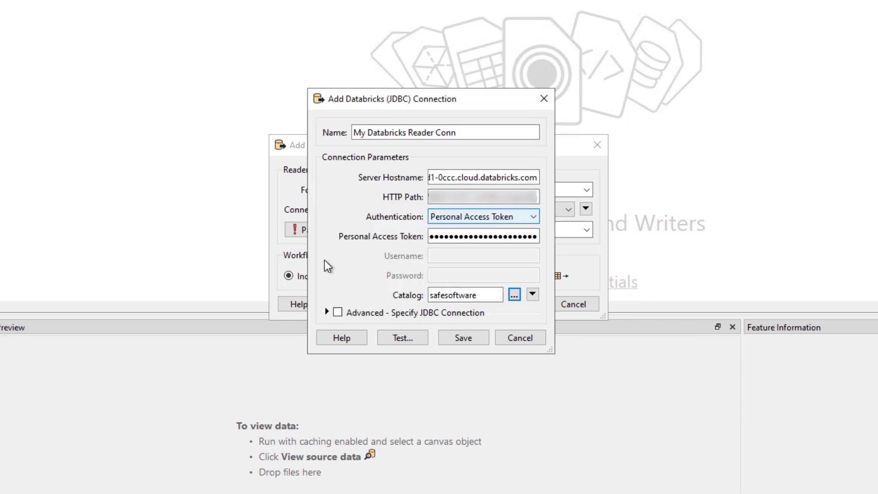
pyautogui.click(403, 339)
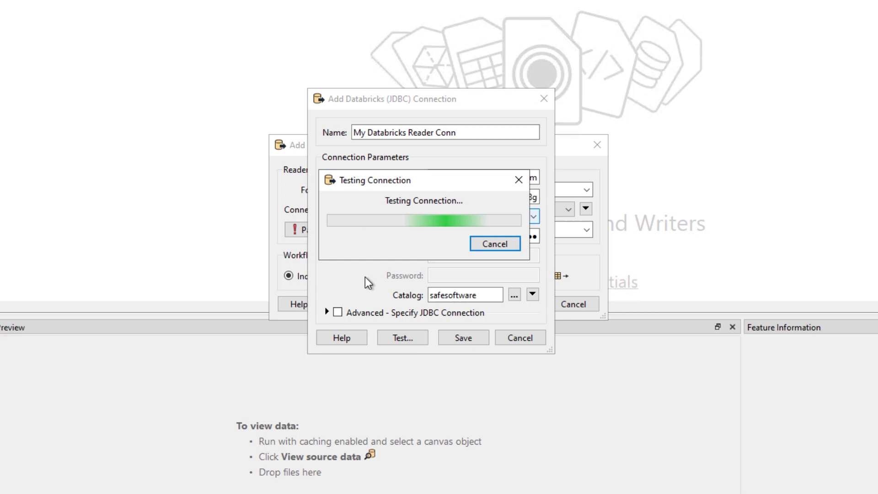
pyautogui.click(479, 242)
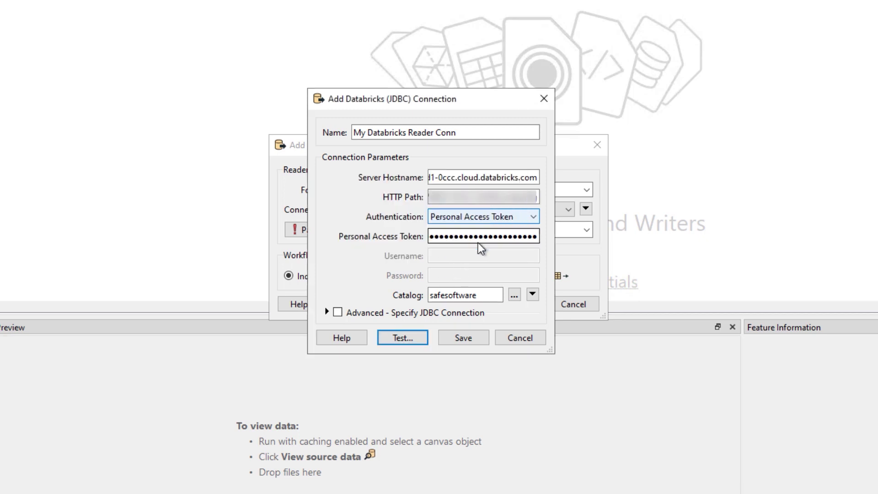
# Step: Save the connection and limit the reader's Tables to default.public_art, showing the Advanced options
pyautogui.click(473, 339)
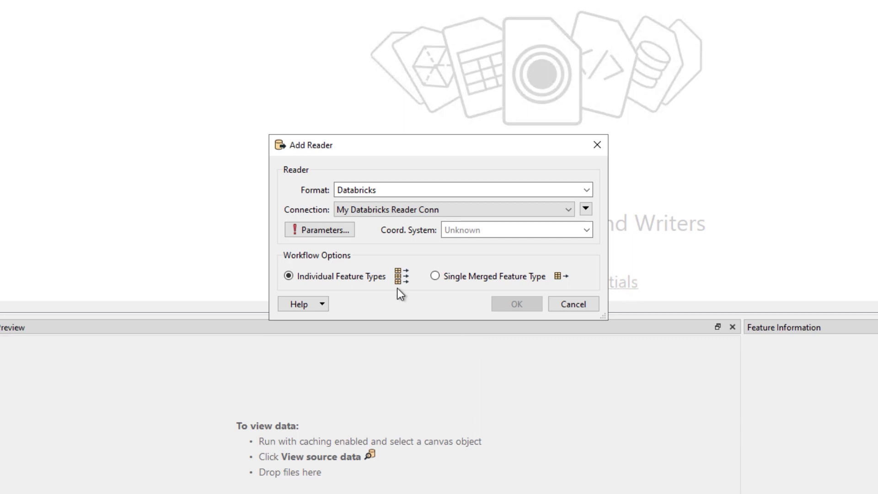
pyautogui.click(335, 225)
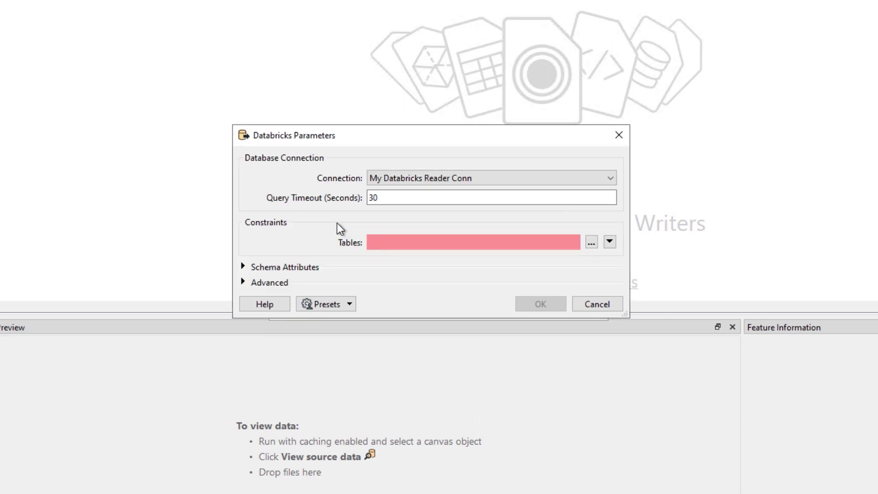
pyautogui.click(591, 243)
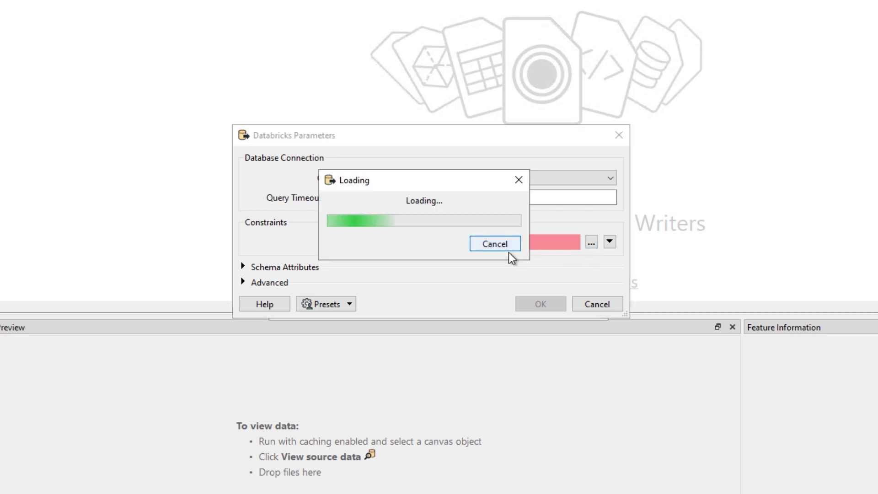
pyautogui.click(338, 113)
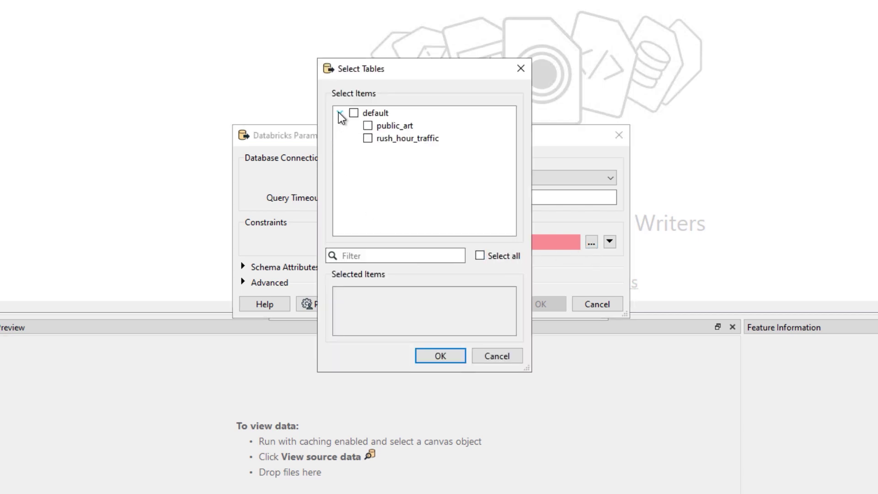
pyautogui.click(368, 127)
pyautogui.click(440, 357)
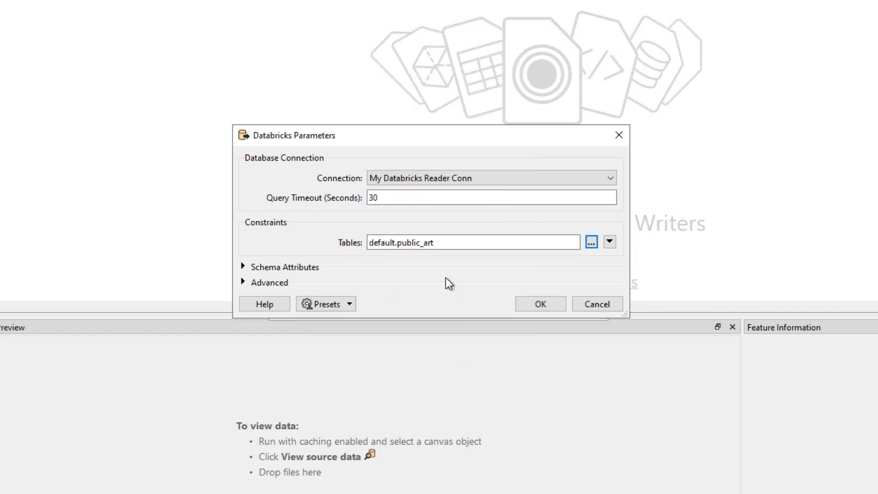
pyautogui.click(243, 282)
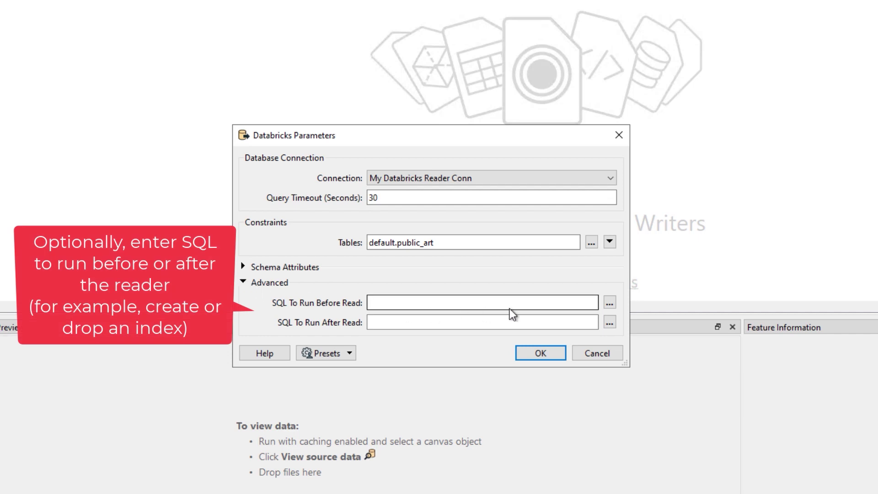
# Step: Accept the parameters and place the default.public_art Databricks reader on the canvas
pyautogui.click(551, 353)
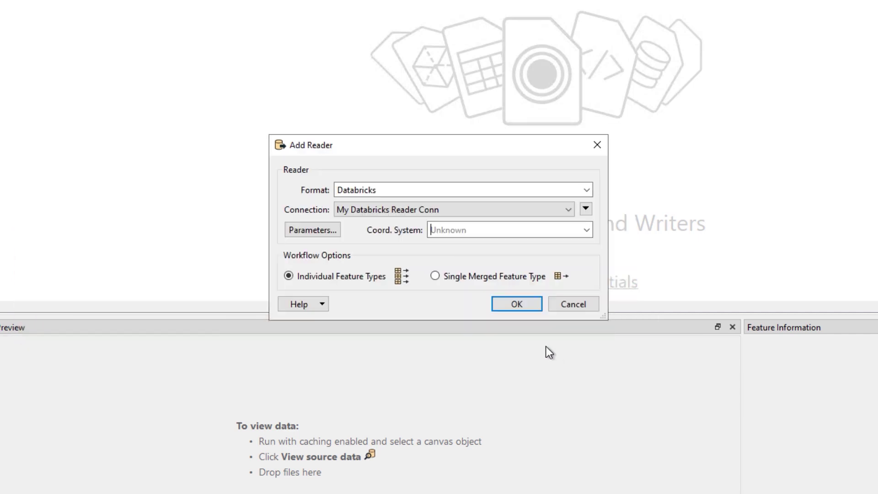
pyautogui.click(520, 303)
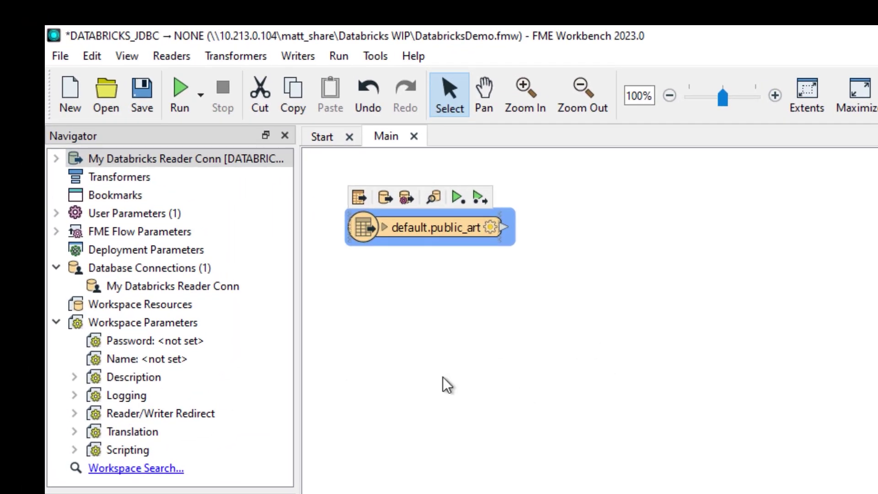
# Step: Run the workspace with the reader's Databricks connection, reading 660 public_art features
pyautogui.click(203, 94)
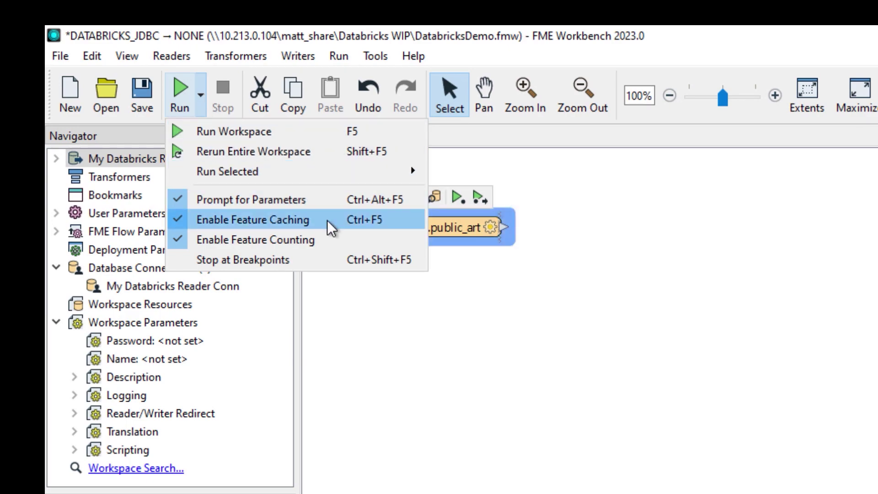
pyautogui.click(183, 98)
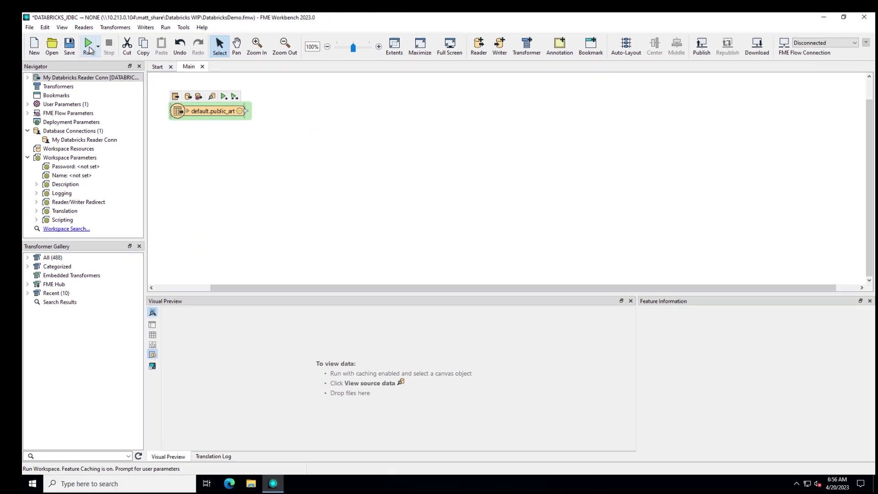
pyautogui.click(87, 45)
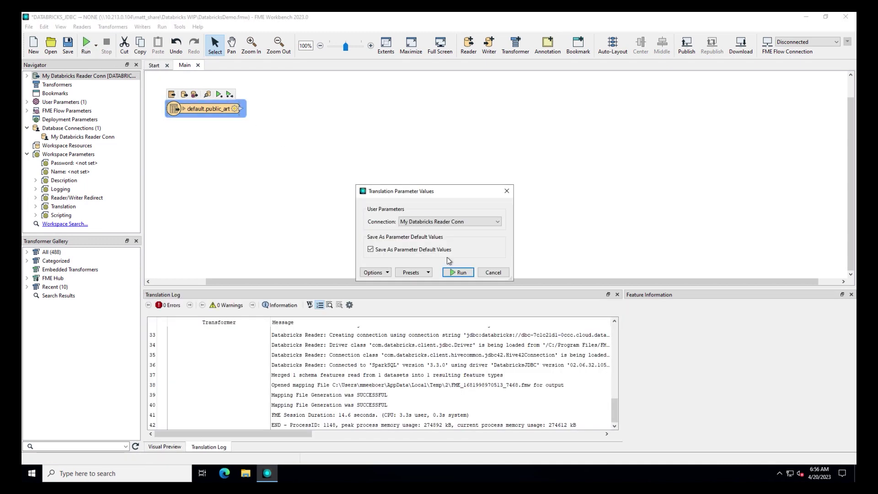
pyautogui.click(459, 273)
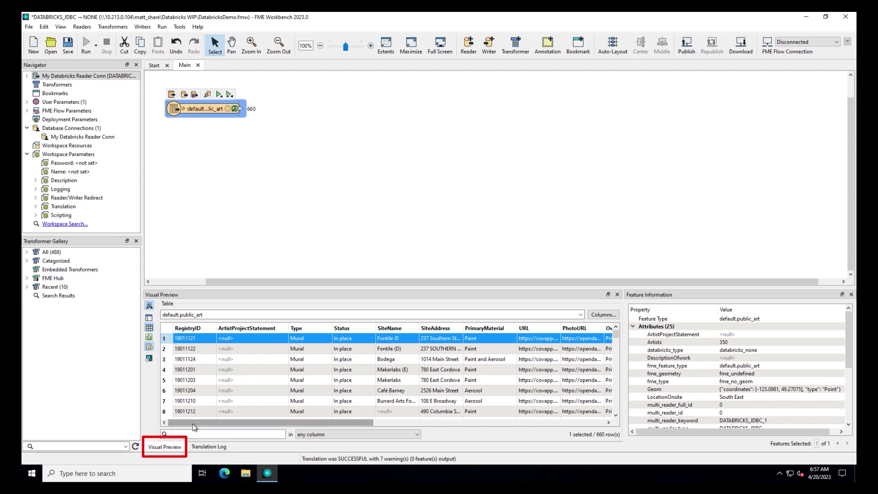
# Step: Scroll through the preview table and review the translation log
pyautogui.moveTo(204, 426); pyautogui.dragTo(444, 423)
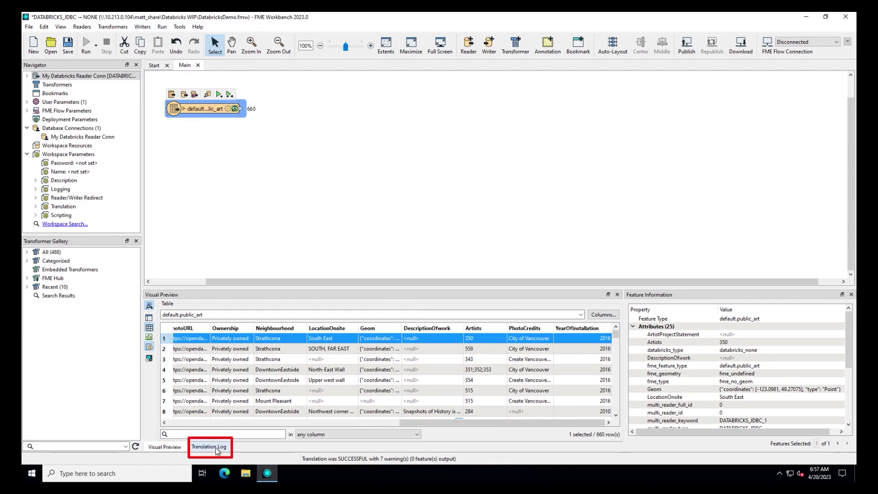
pyautogui.click(211, 447)
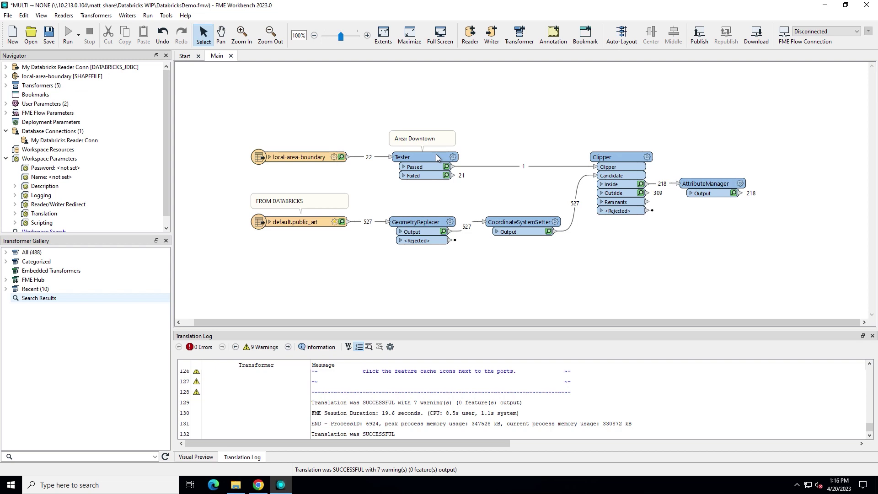
# Step: Inspect the Clipper's Inside output to preview the 218 Downtown public art features
pyautogui.click(640, 184)
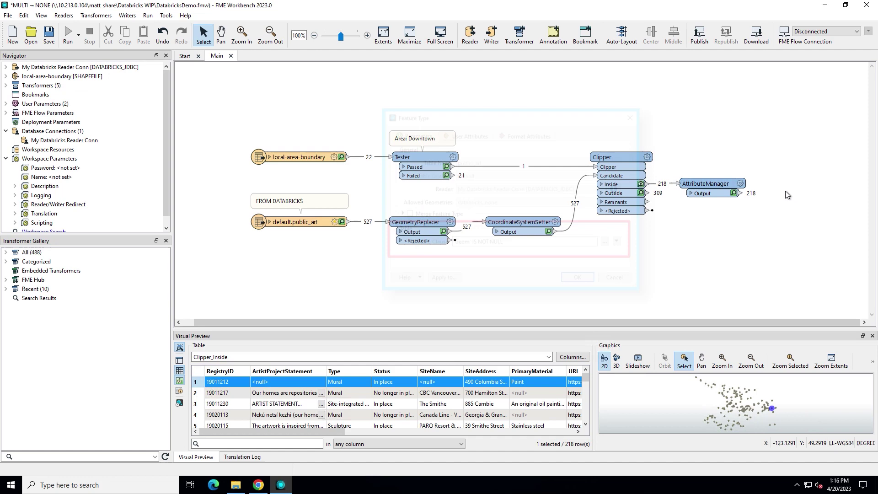
# Step: Quick-add the Databricks writer, not the reader, via 'databricks'
pyautogui.write('databricks')
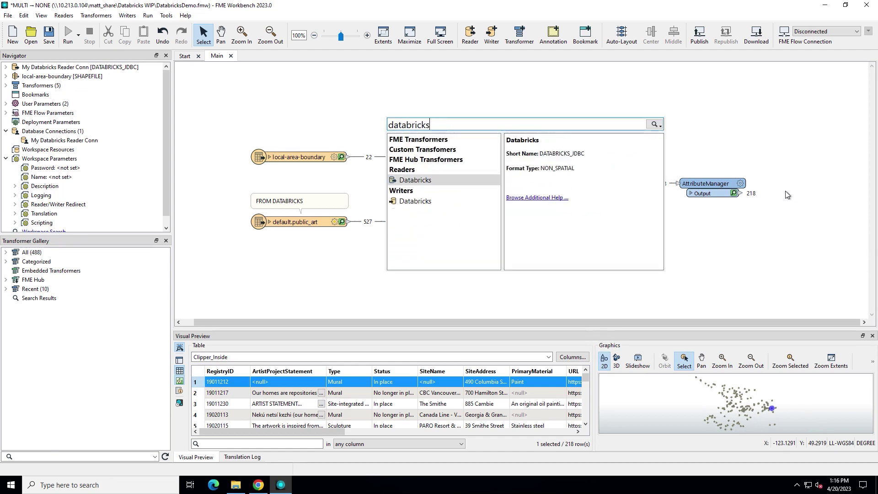
pyautogui.click(443, 201)
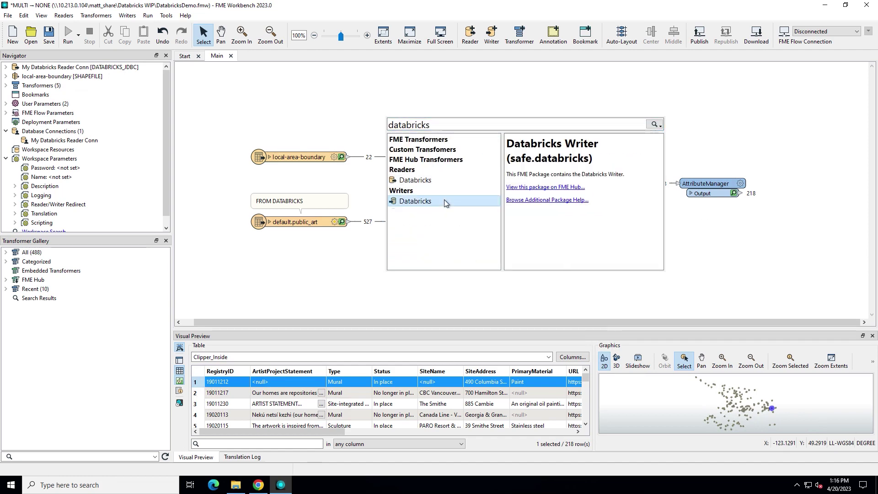
pyautogui.doubleClick(443, 201)
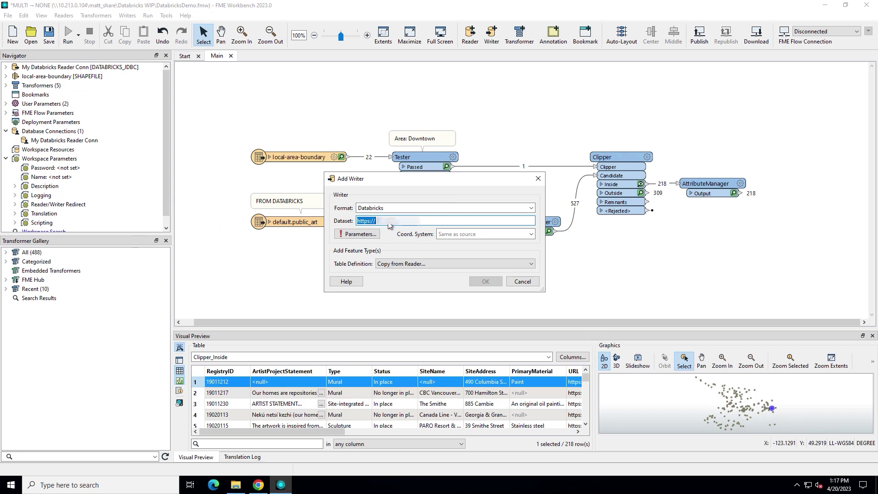
# Step: Use the workspace URL as dataset, keep the reader's table definition, and enter cluster ID and token
pyautogui.hotkey('ctrl', 'v')
pyautogui.click(457, 263)
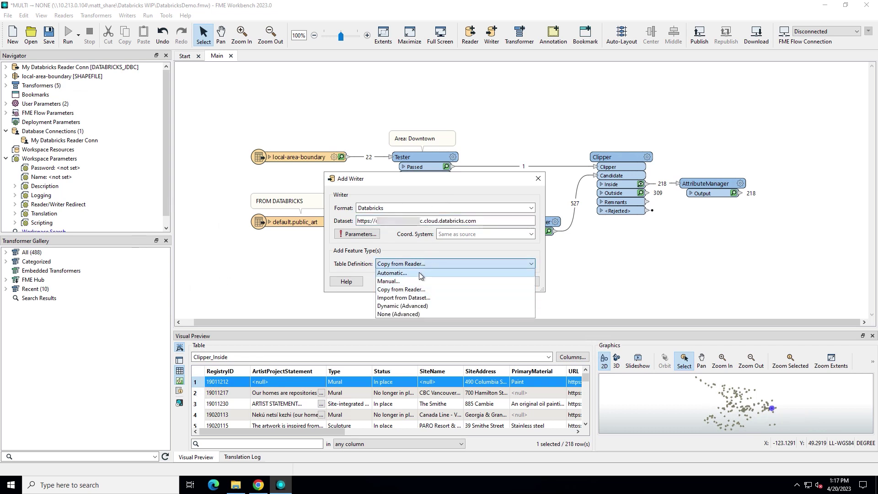
pyautogui.click(365, 235)
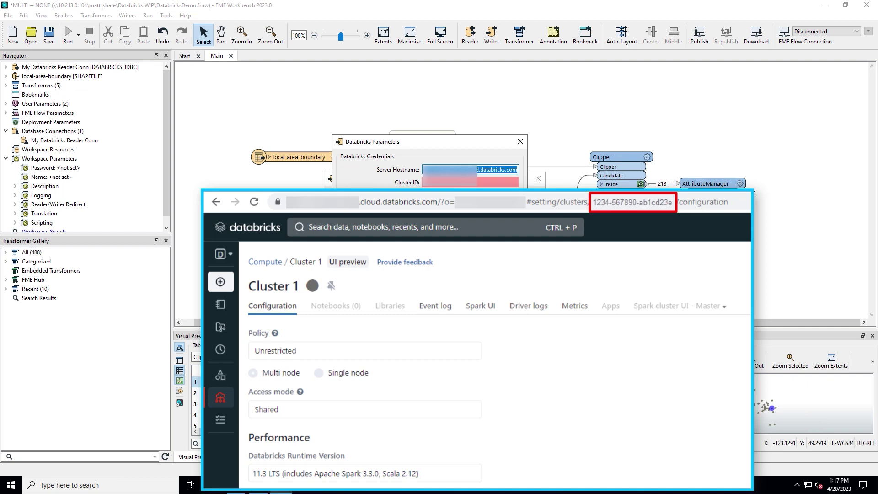
pyautogui.click(470, 182)
pyautogui.hotkey('ctrl', 'v')
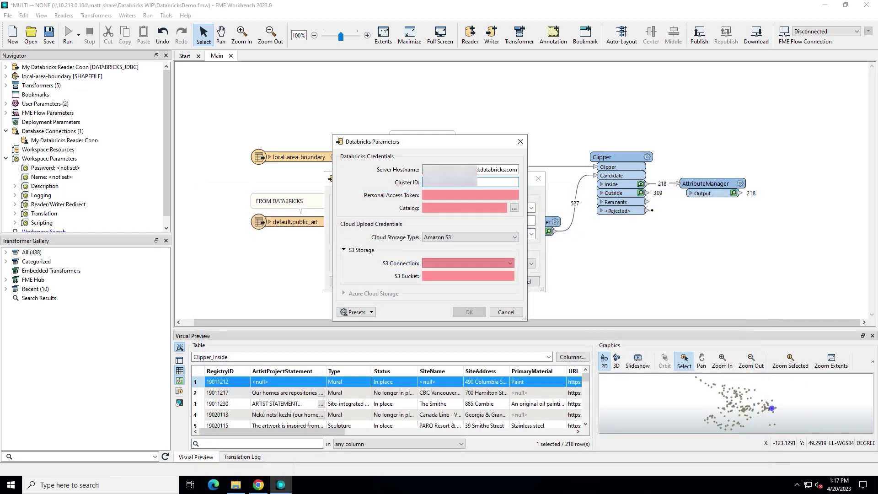
pyautogui.click(471, 195)
pyautogui.hotkey('ctrl', 'v')
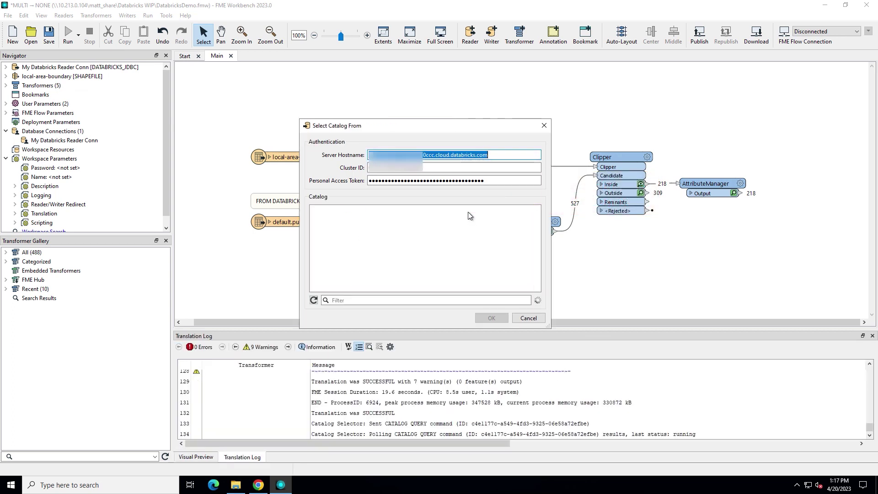
# Step: Select safesoftware as the writer's catalog
pyautogui.scroll(-1, 467, 213)
pyautogui.click(352, 257)
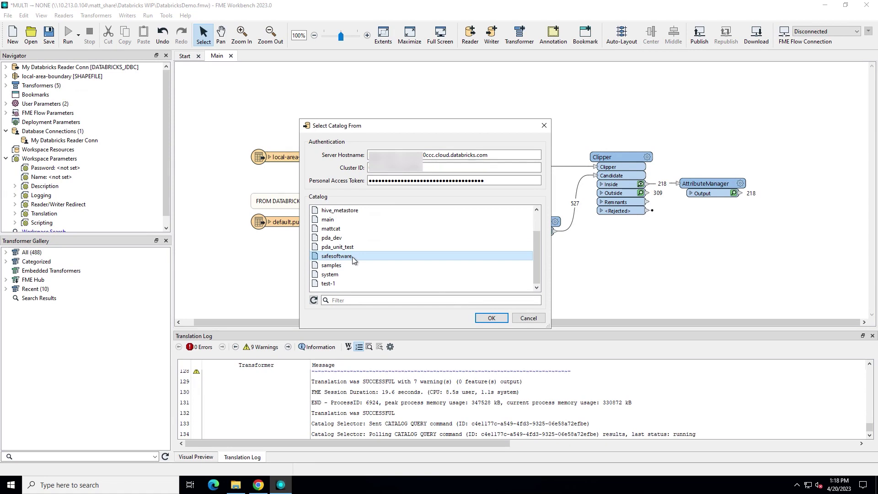
pyautogui.click(492, 318)
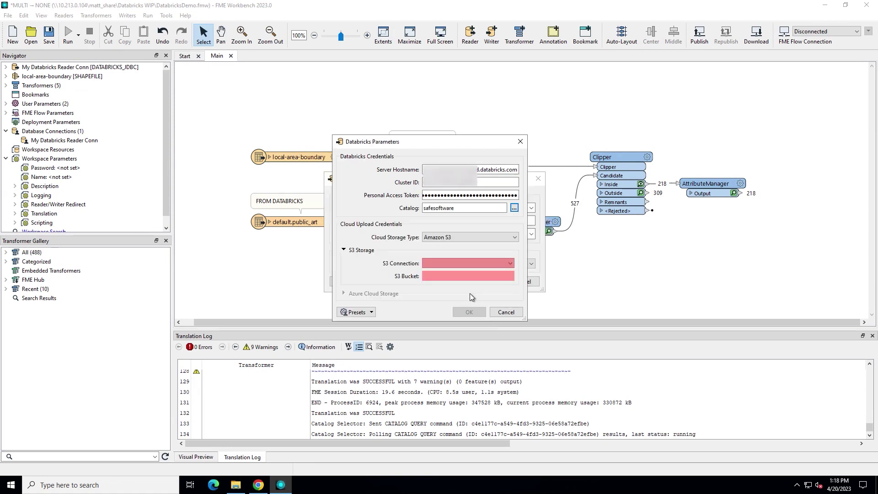
pyautogui.click(515, 238)
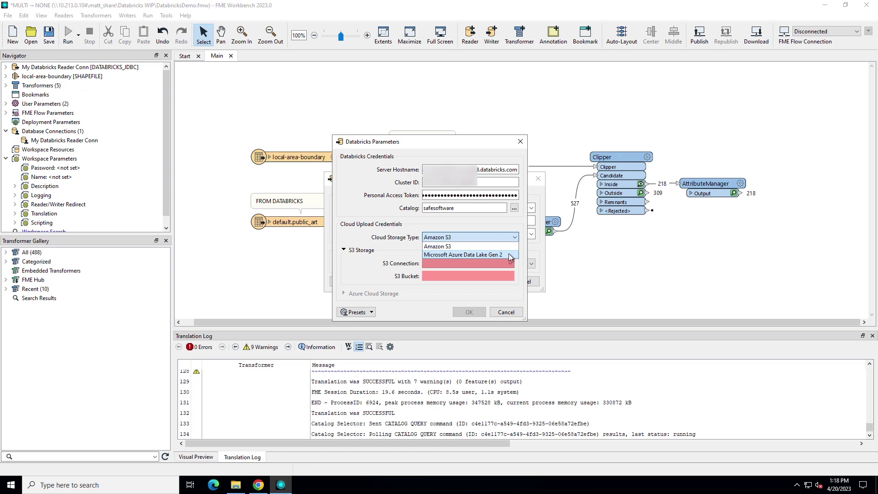
# Step: Try Azure Data Lake Gen 2 storage, then abandon creating a new Azure connection
pyautogui.click(510, 256)
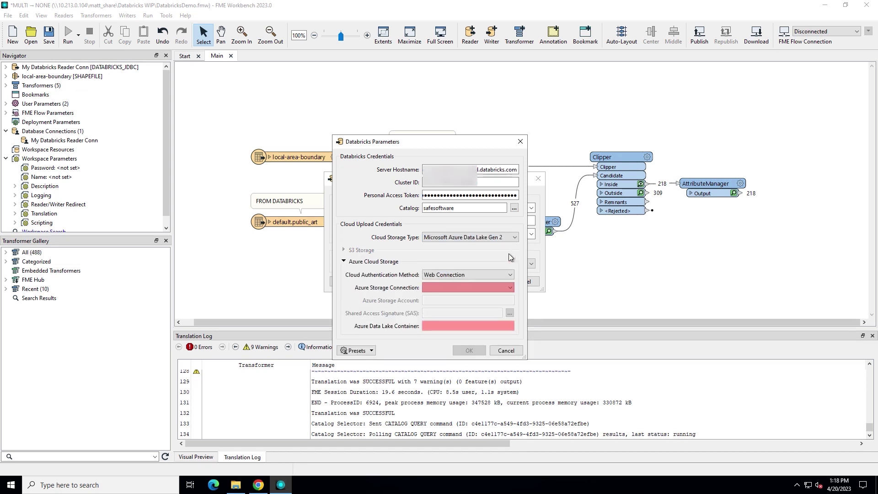
pyautogui.click(511, 286)
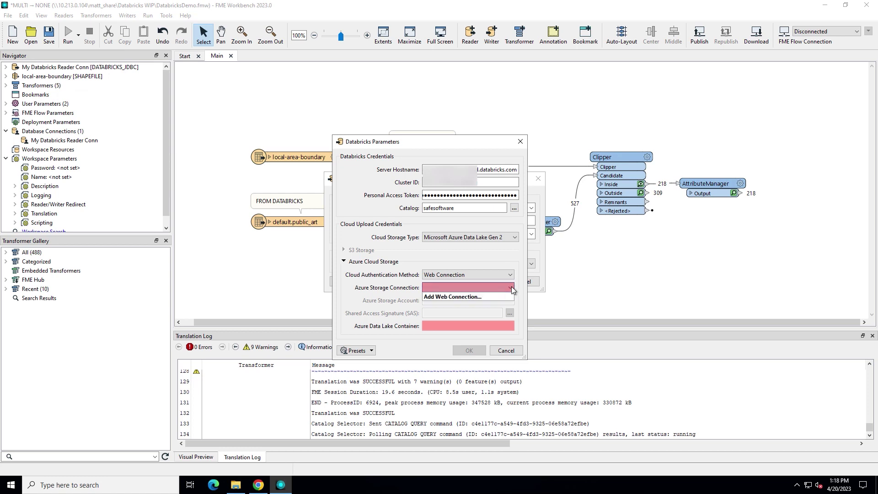
pyautogui.click(504, 297)
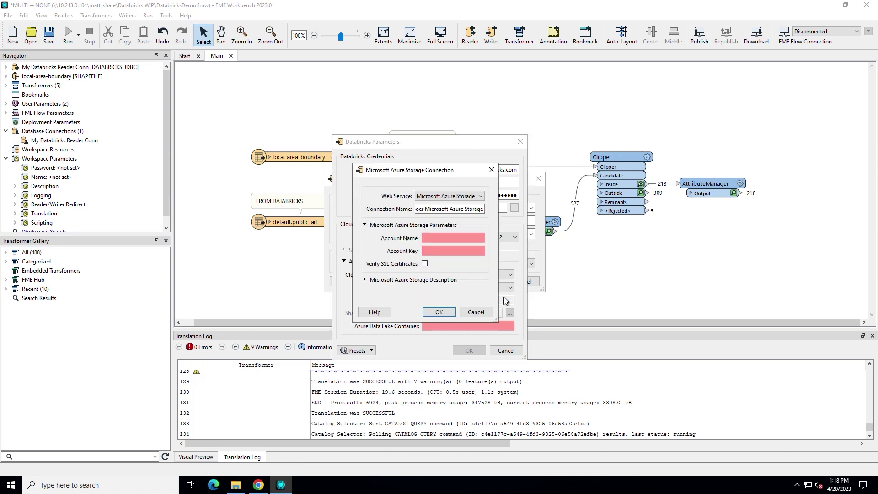
pyautogui.click(471, 312)
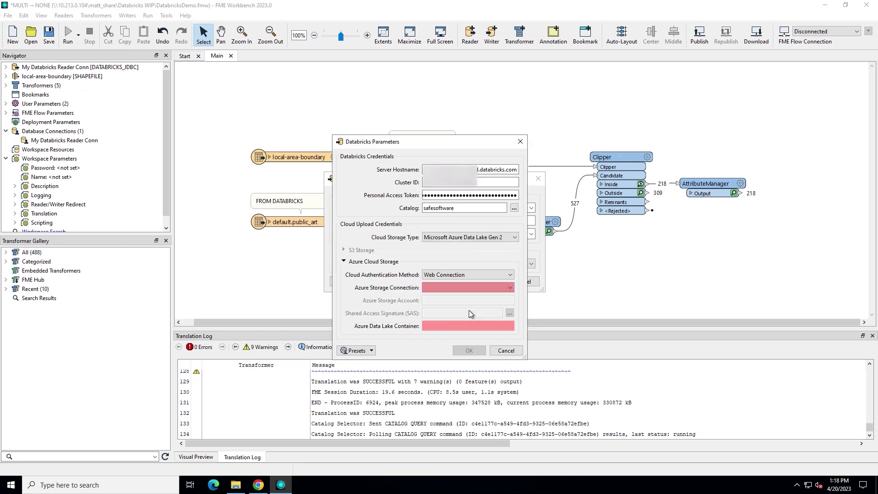
# Step: Switch cloud storage back to Amazon S3 and open its connection list to choose AWS US-West-2
pyautogui.click(514, 237)
pyautogui.click(496, 251)
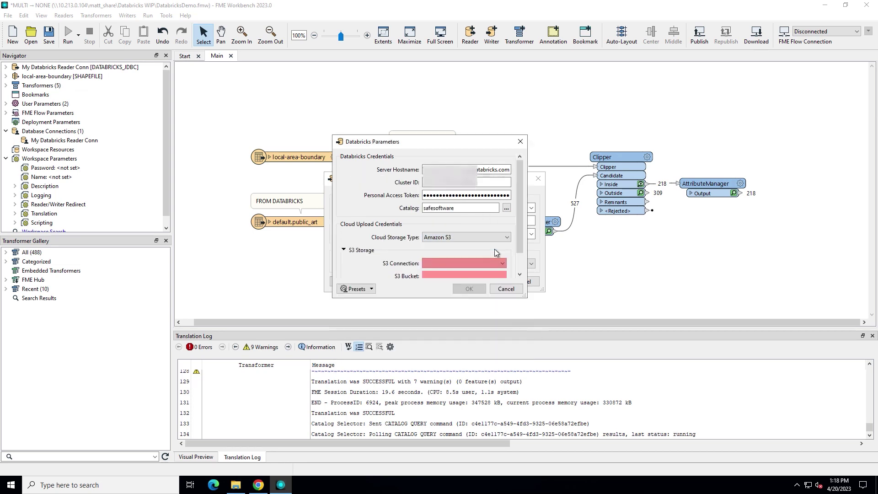
pyautogui.click(503, 264)
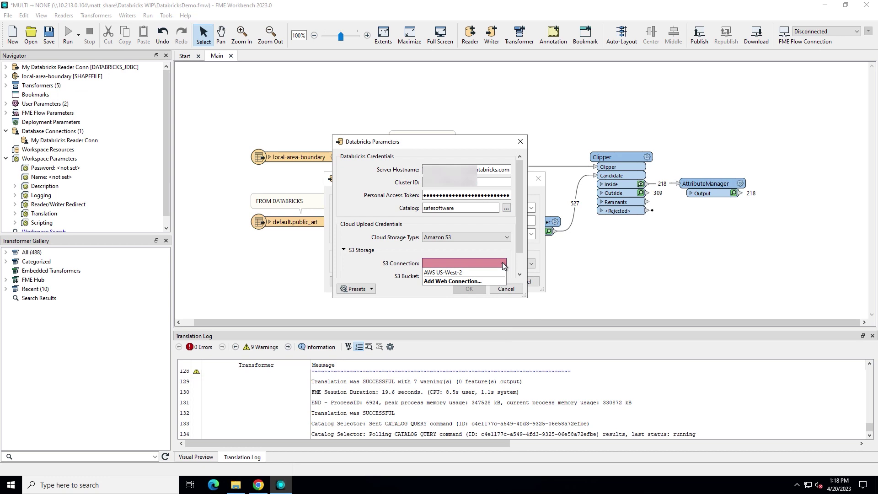
pyautogui.click(475, 281)
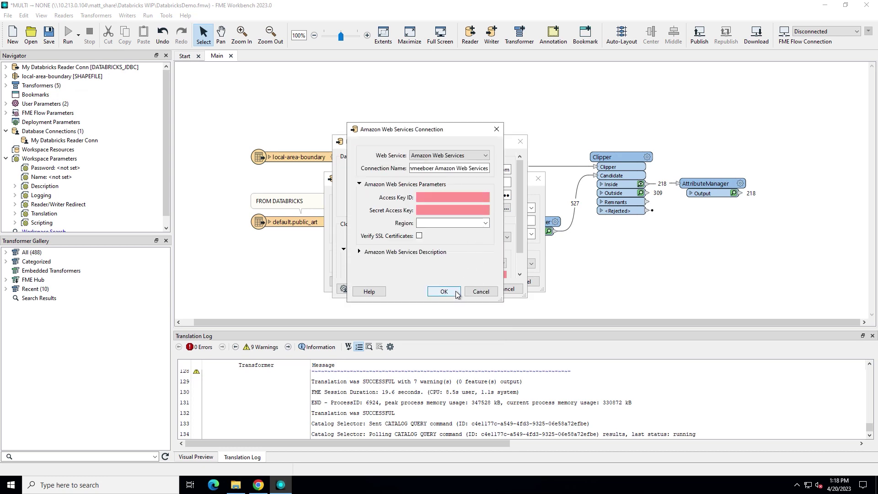
pyautogui.click(473, 291)
pyautogui.click(503, 262)
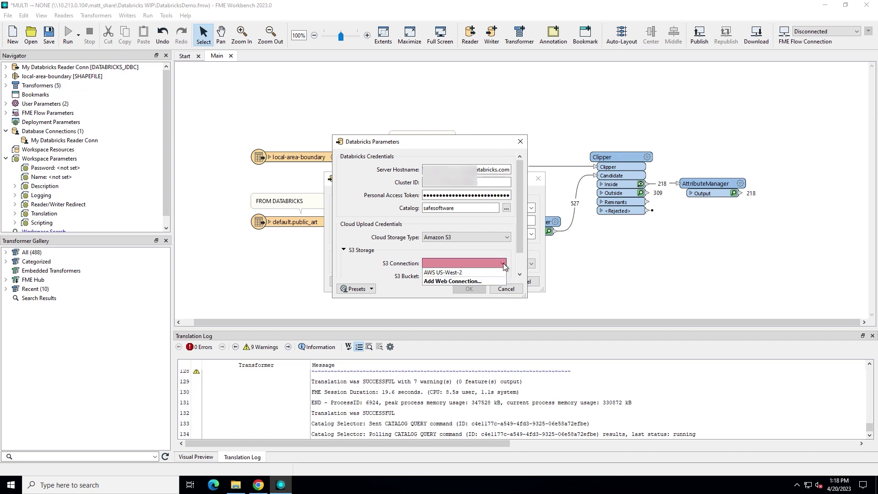
# Step: Set the S3 Connection to AWS US-West-2 and the bucket to databricks-bucket-safe, then accept the Databricks parameters
pyautogui.click(479, 273)
pyautogui.scroll(-2, 388, 249)
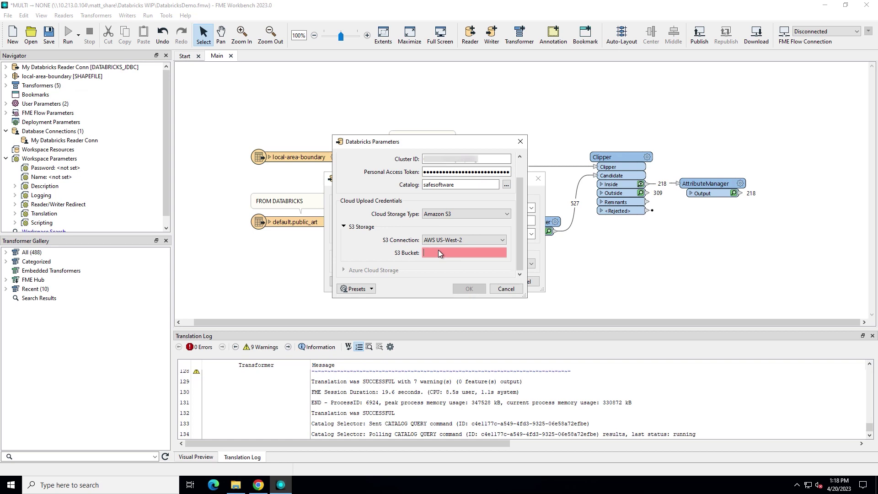
pyautogui.write('databricks-bucket-safe')
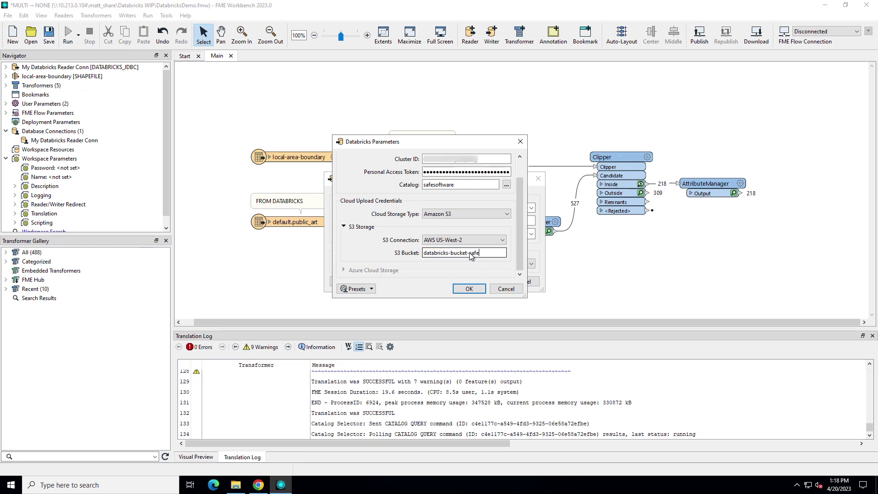
pyautogui.click(468, 289)
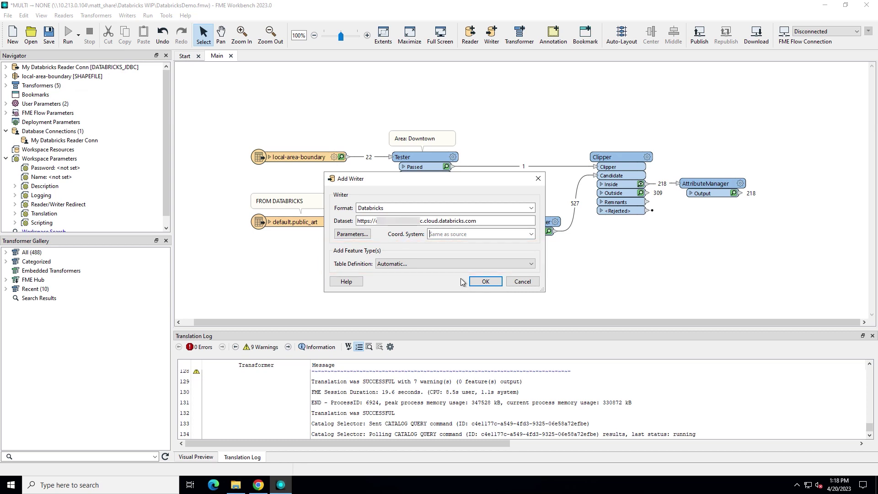
# Step: Name the writer table downtown_public_art, keeping Insert as the feature operation and Create If Needed
pyautogui.click(475, 283)
pyautogui.hotkey('ctrl', 'r')
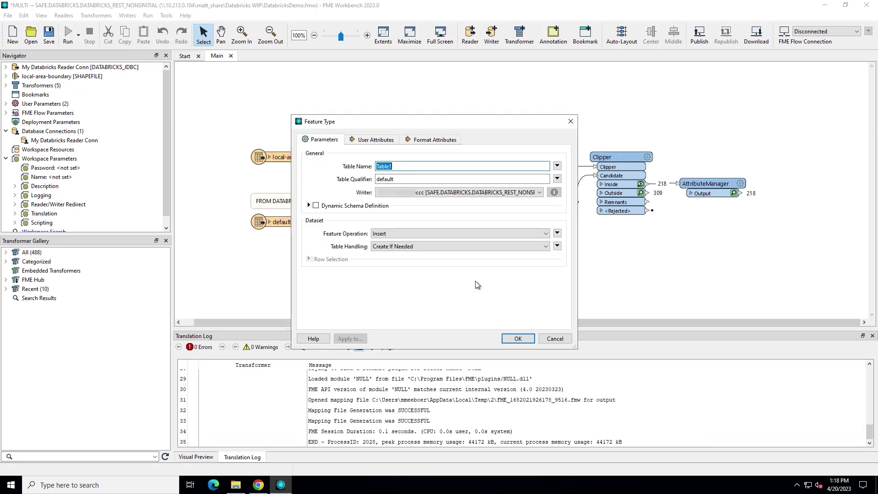
pyautogui.write('d')
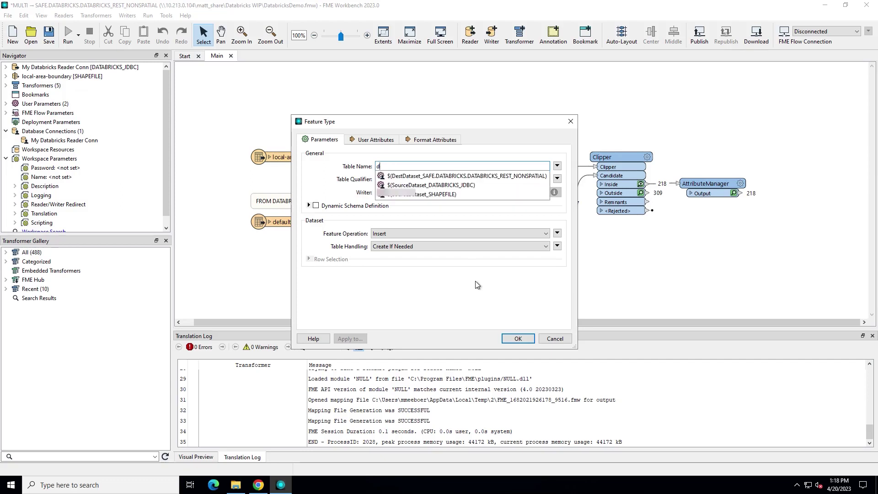
pyautogui.write('owntown')
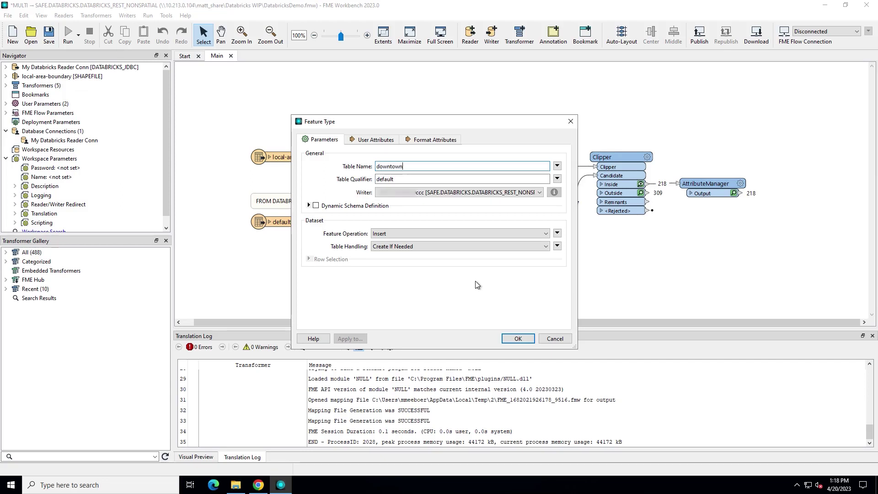
pyautogui.write('_public_art')
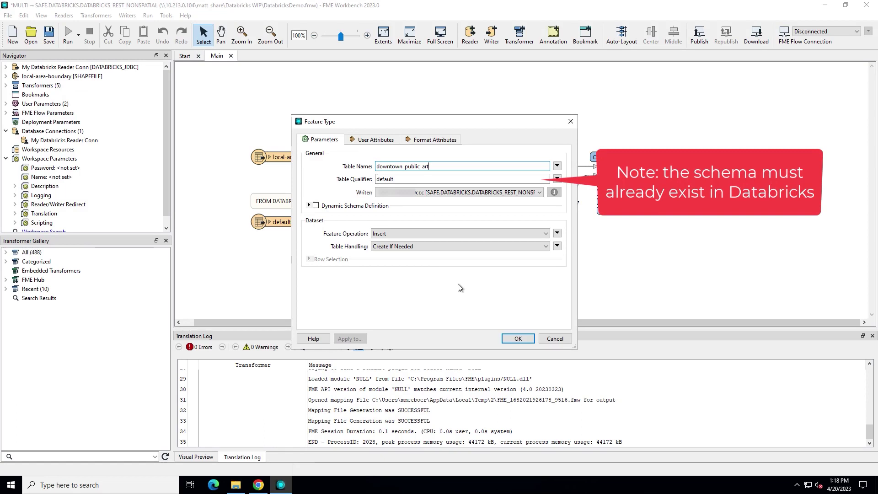
pyautogui.click(429, 232)
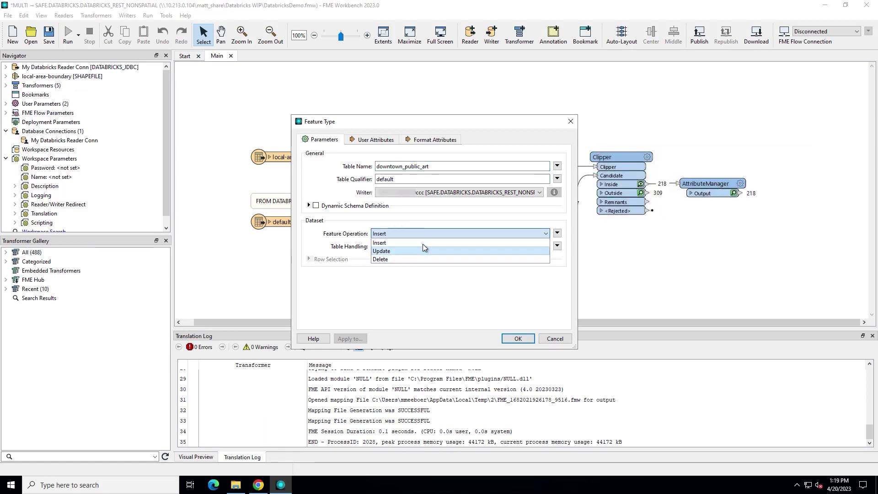
pyautogui.click(423, 243)
pyautogui.click(424, 247)
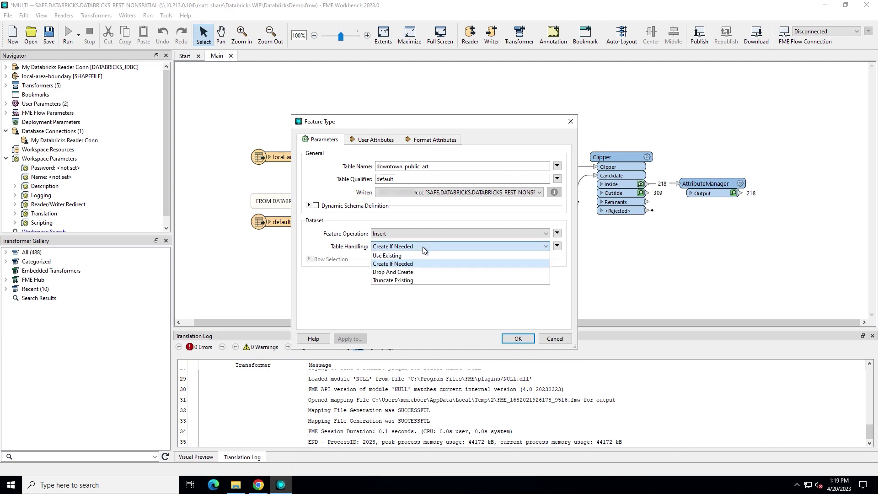
pyautogui.click(424, 250)
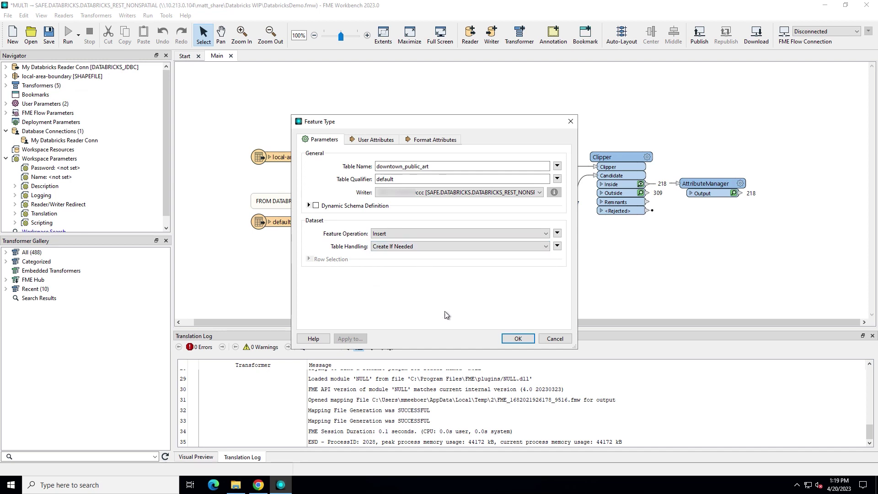
pyautogui.click(517, 339)
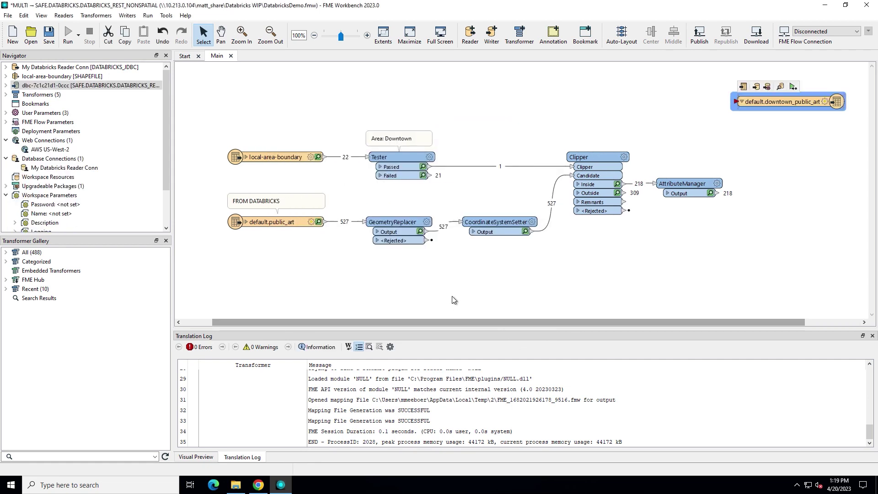
# Step: Connect AttributeManager's Output to the writer and define its attributes manually, with YearOfInstallation as smallint
pyautogui.moveTo(791, 101); pyautogui.dragTo(808, 183)
pyautogui.moveTo(716, 193); pyautogui.dragTo(751, 189)
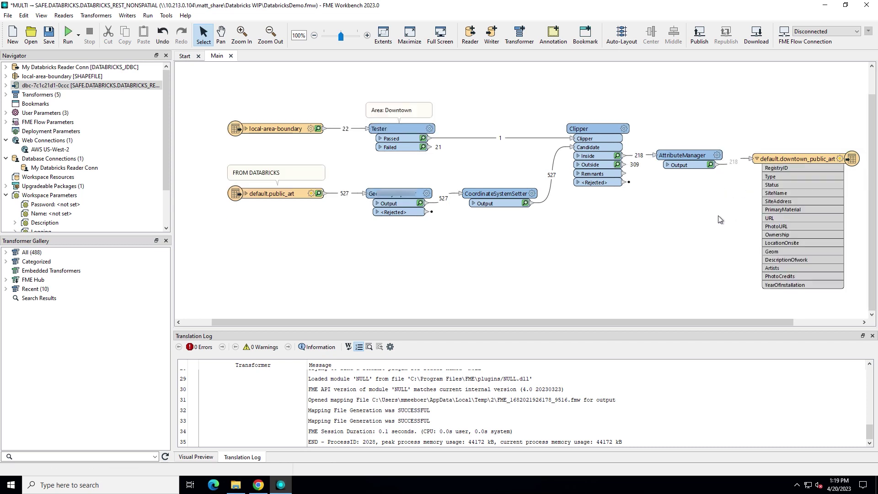
pyautogui.click(840, 157)
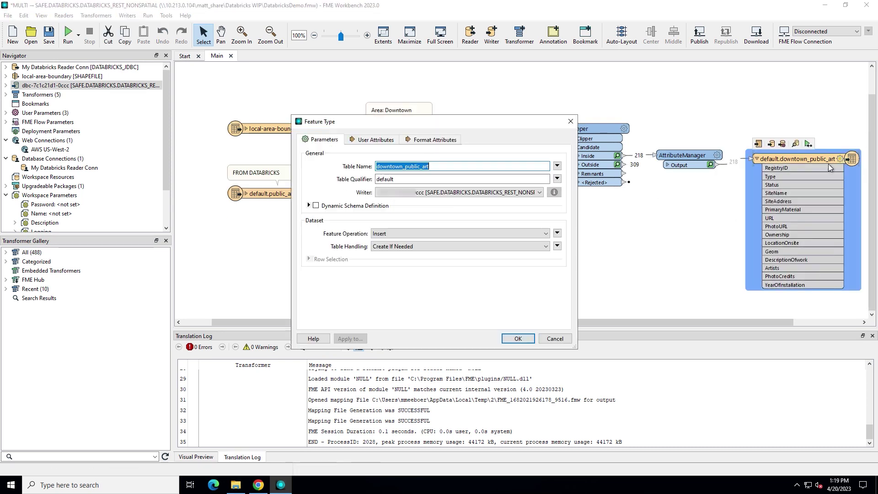
pyautogui.click(372, 140)
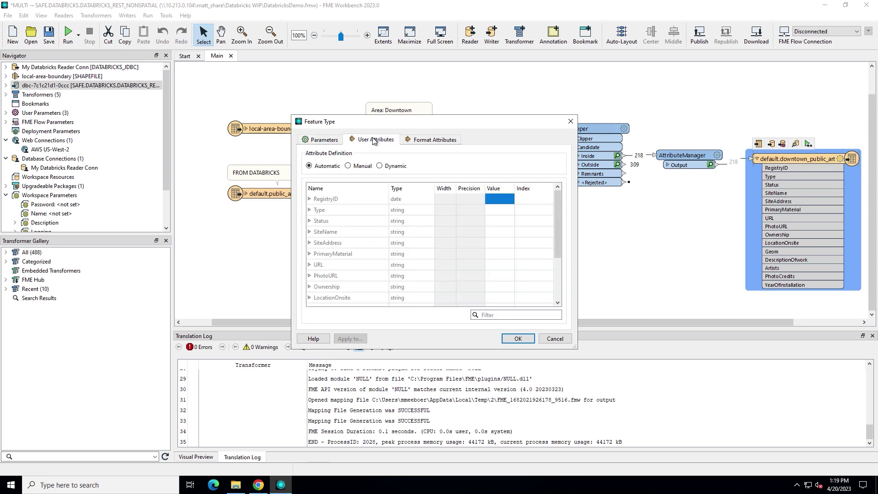
pyautogui.click(348, 166)
pyautogui.click(410, 199)
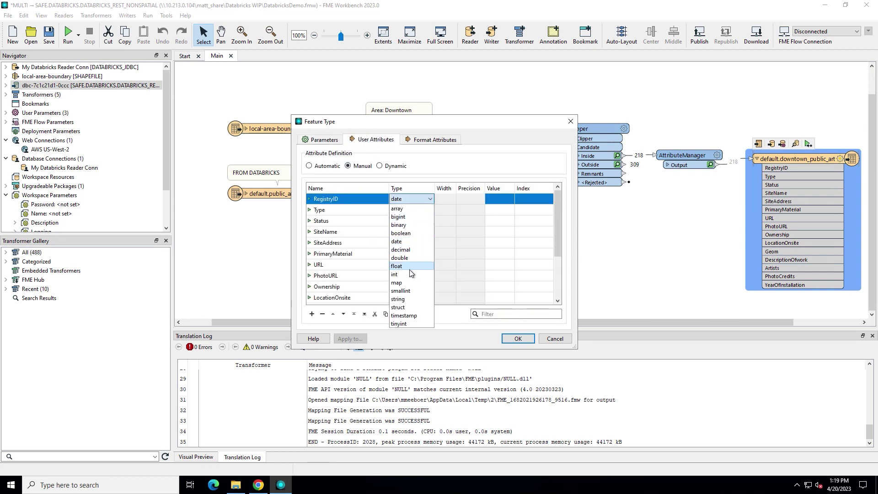
pyautogui.scroll(-3, 412, 247)
pyautogui.click(422, 287)
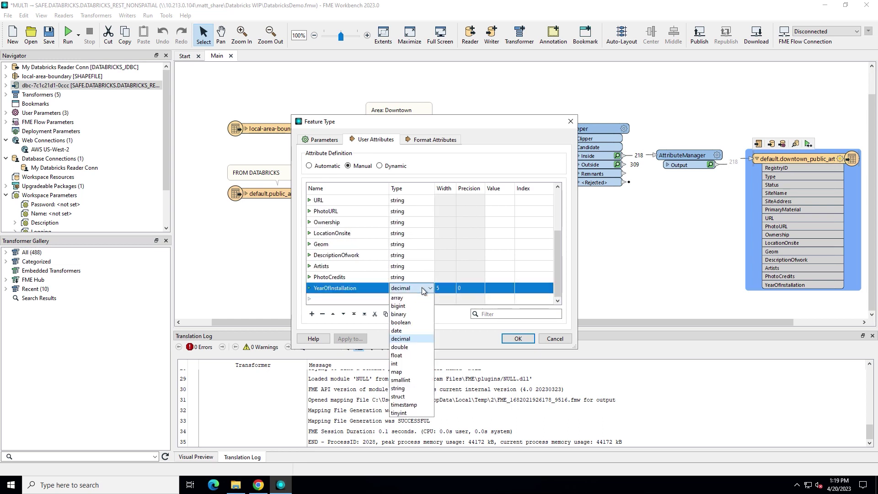
pyautogui.click(417, 379)
pyautogui.click(517, 339)
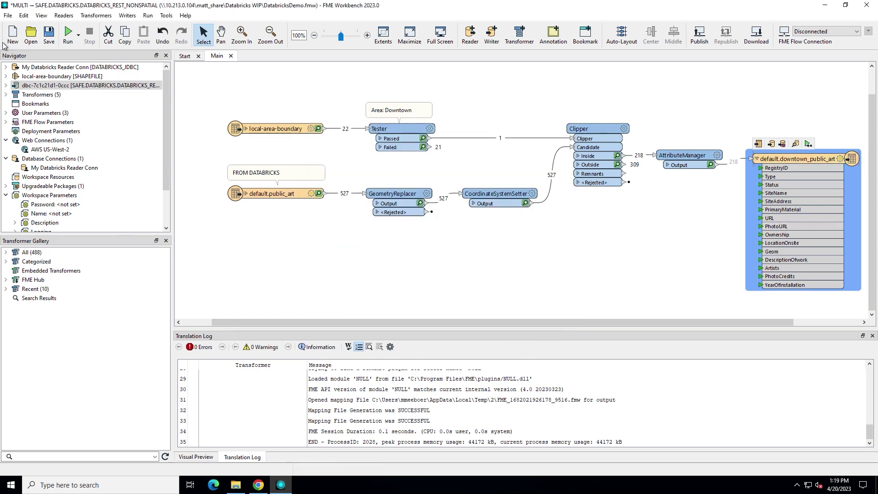
# Step: Run the workspace, confirm 218 features written to default.downtown_public_art, then switch to Databricks in Chrome
pyautogui.click(68, 33)
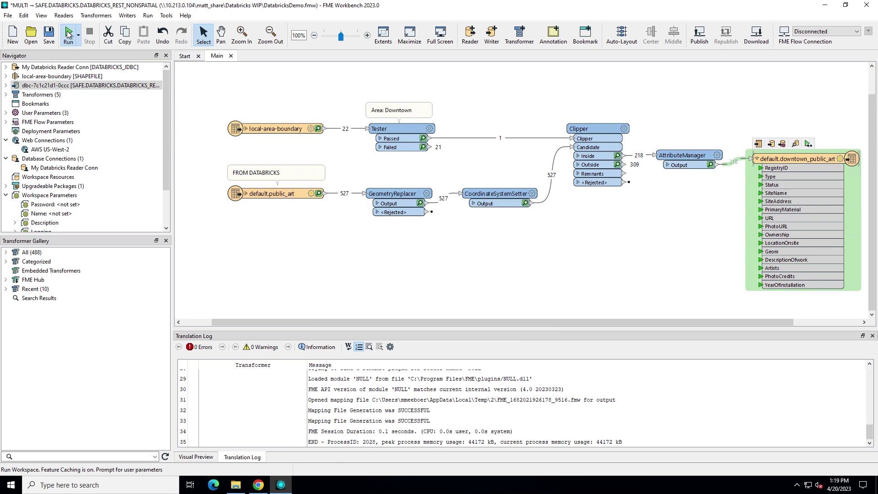
pyautogui.click(458, 274)
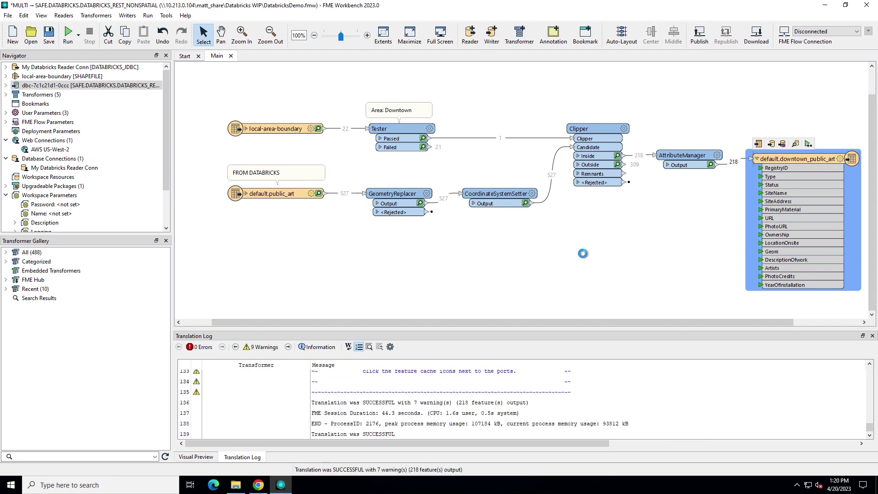
pyautogui.scroll(5, 439, 420)
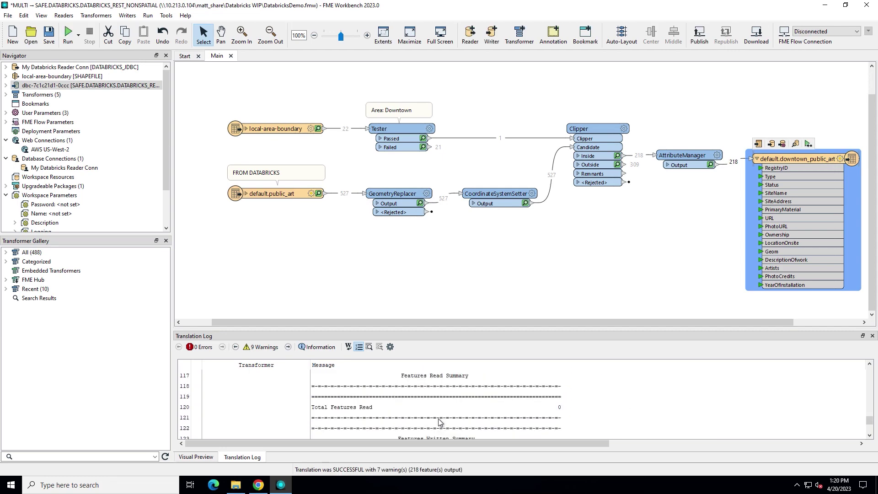
pyautogui.scroll(-2, 439, 421)
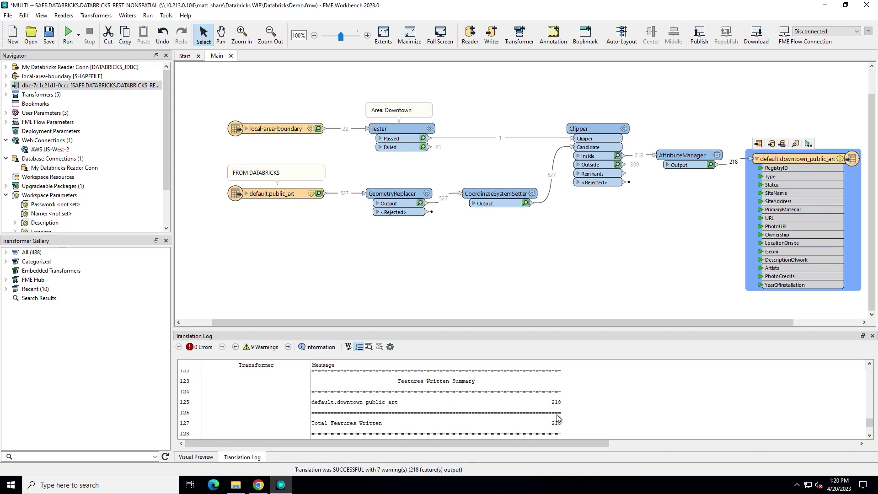
pyautogui.click(258, 485)
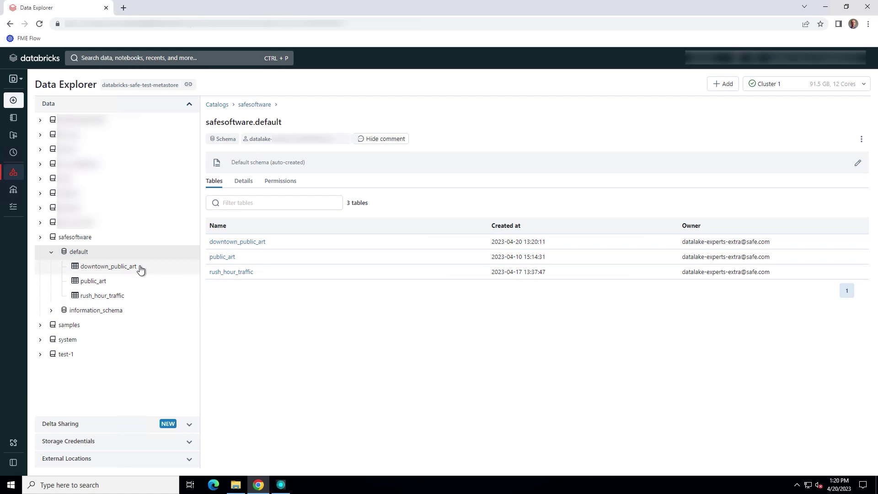
# Step: Open safesoftware.default.downtown_public_art in Data Explorer and show its Sample Data
pyautogui.click(137, 266)
pyautogui.click(268, 161)
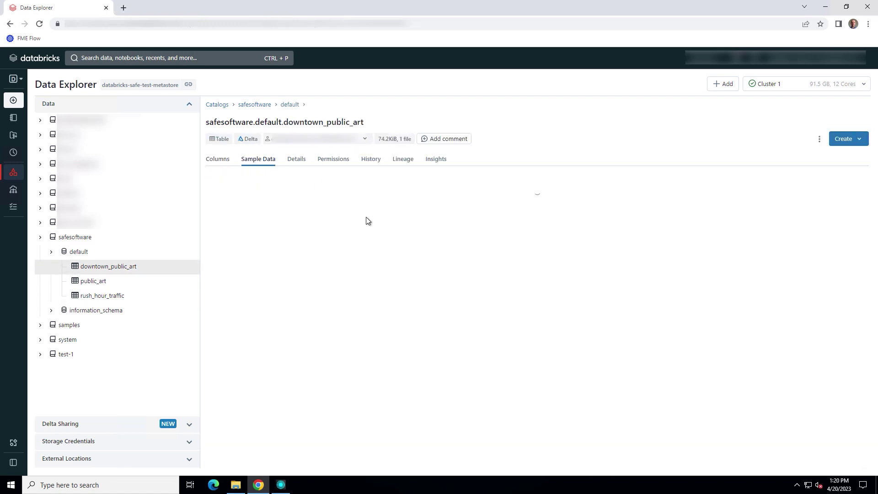